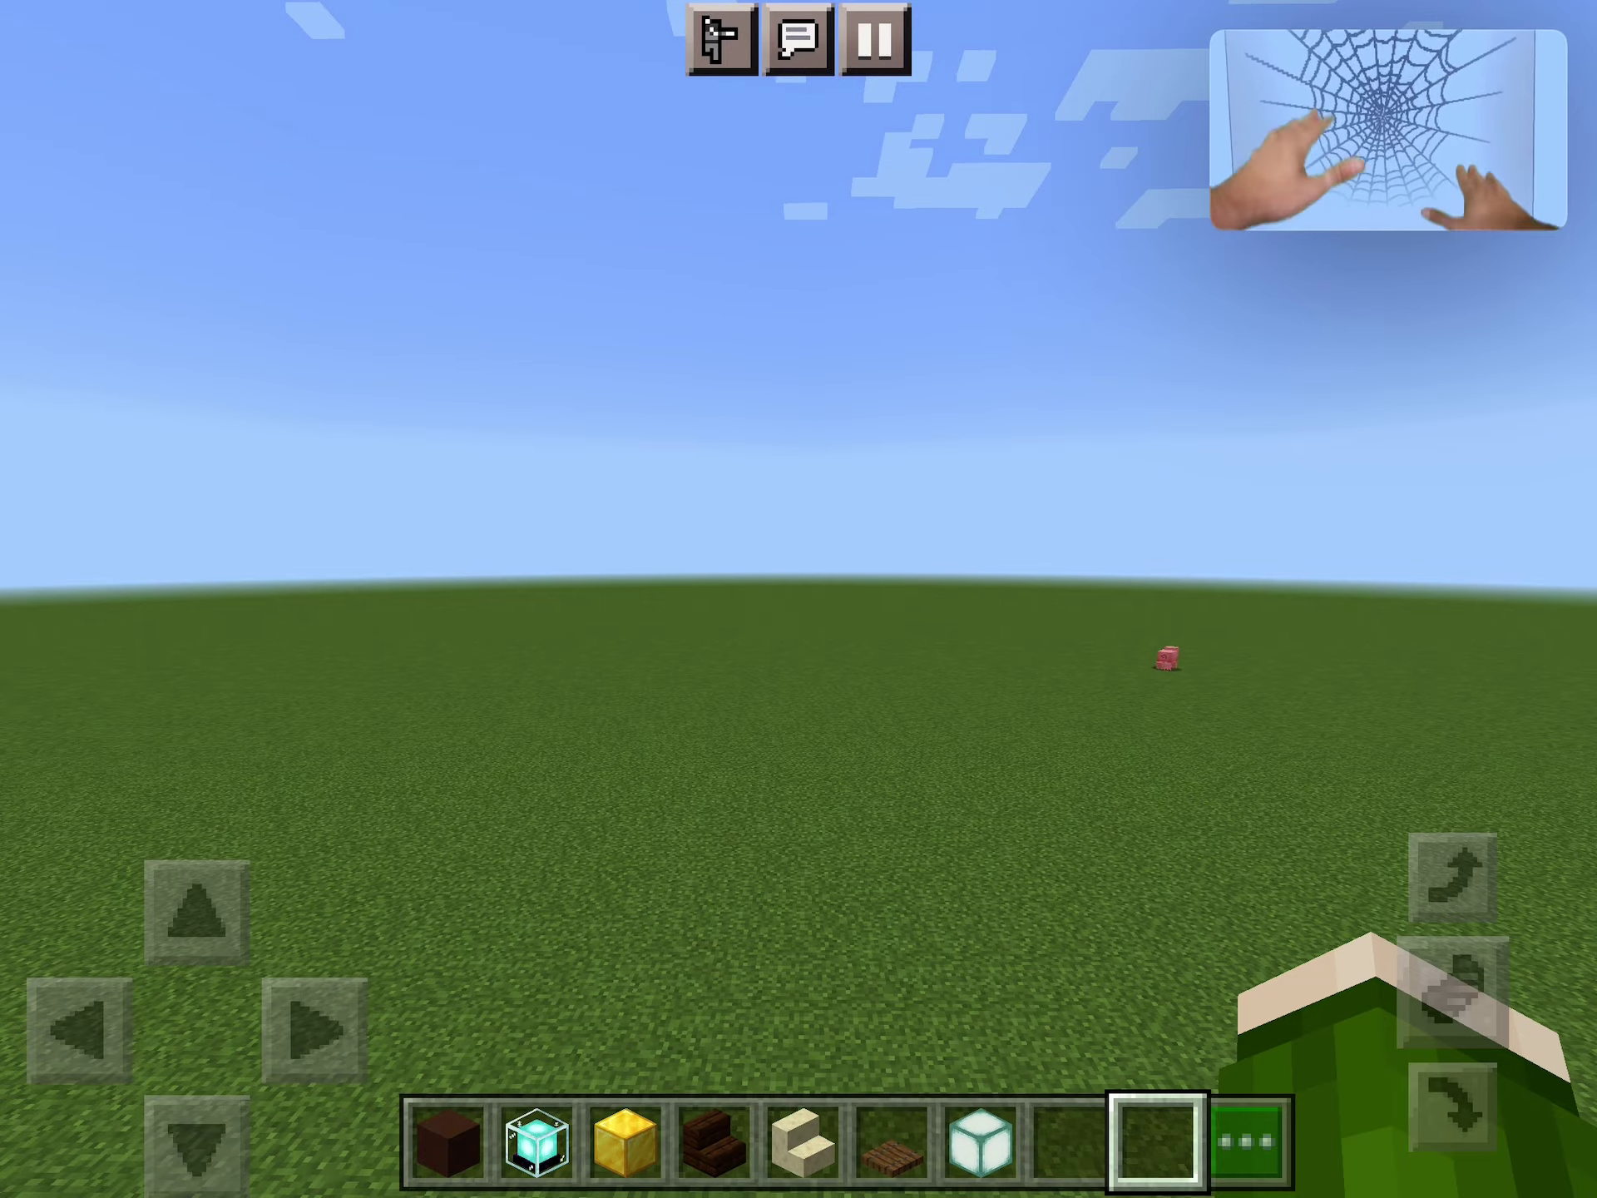
Walk forward across the flat grass field until the spotted cow is nearby
drag(198, 906, 197, 906)
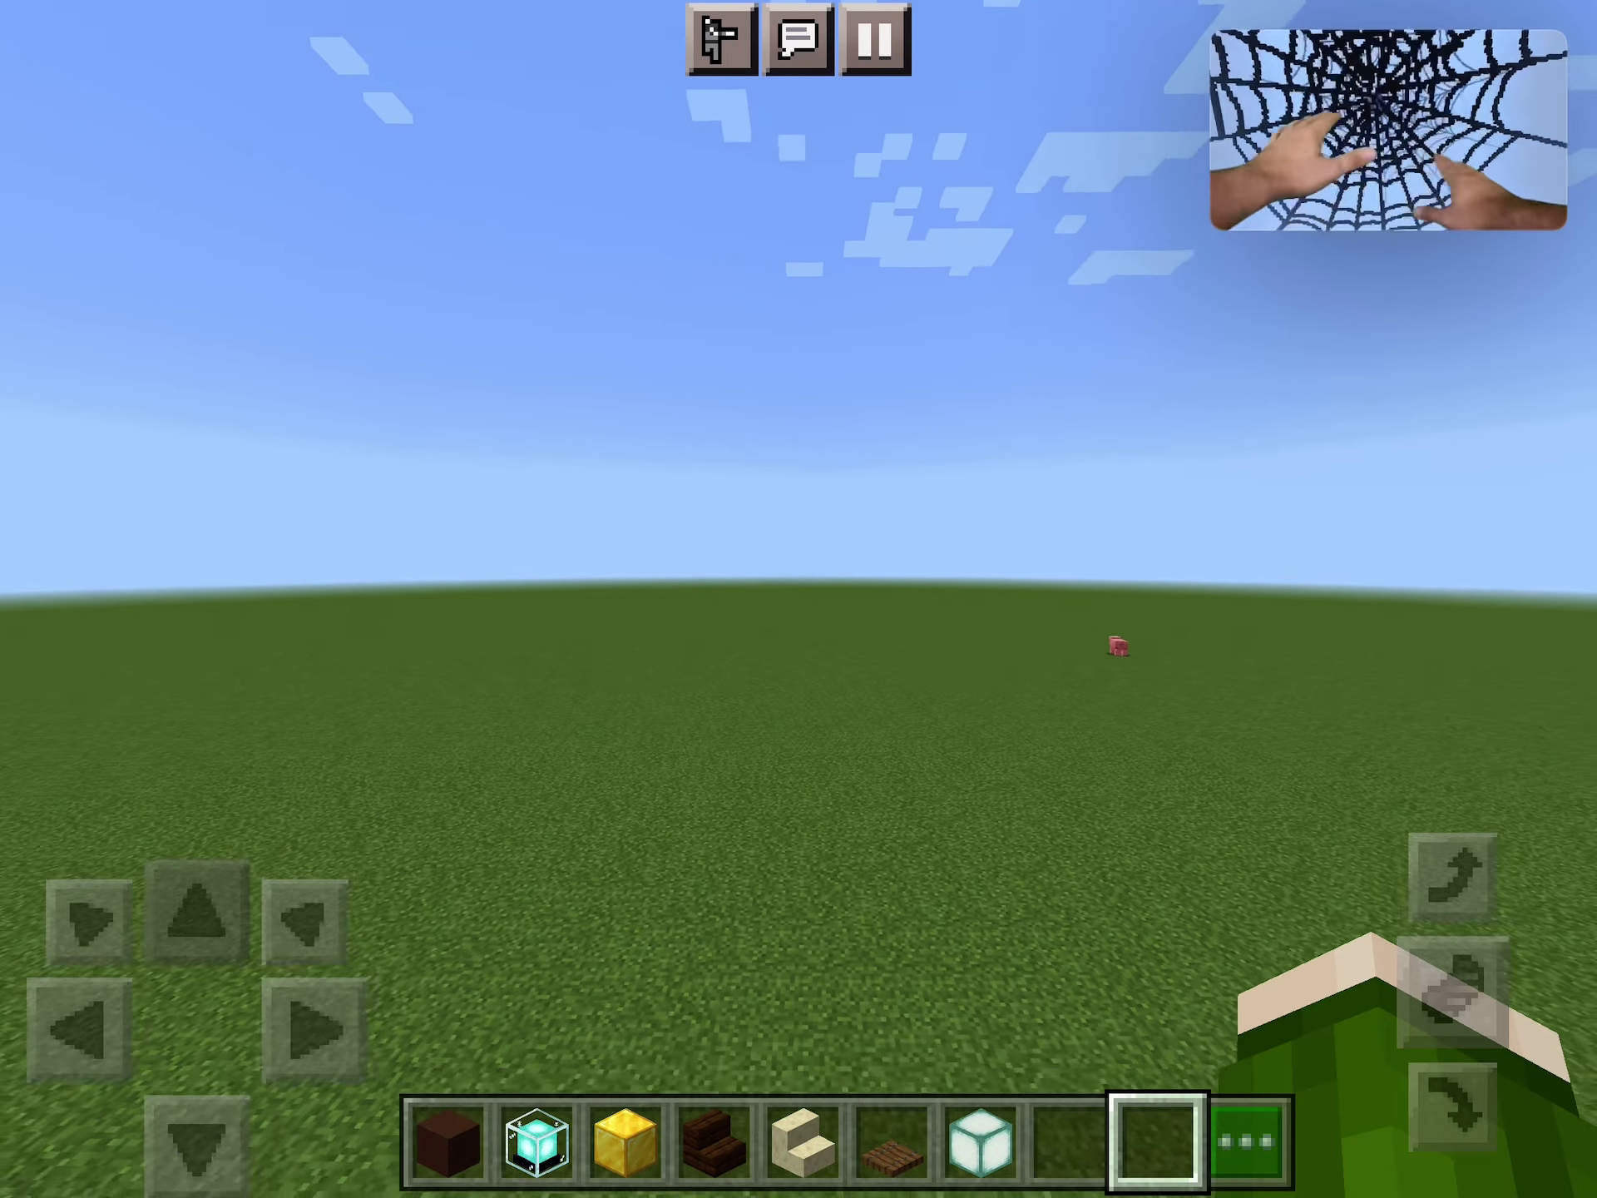